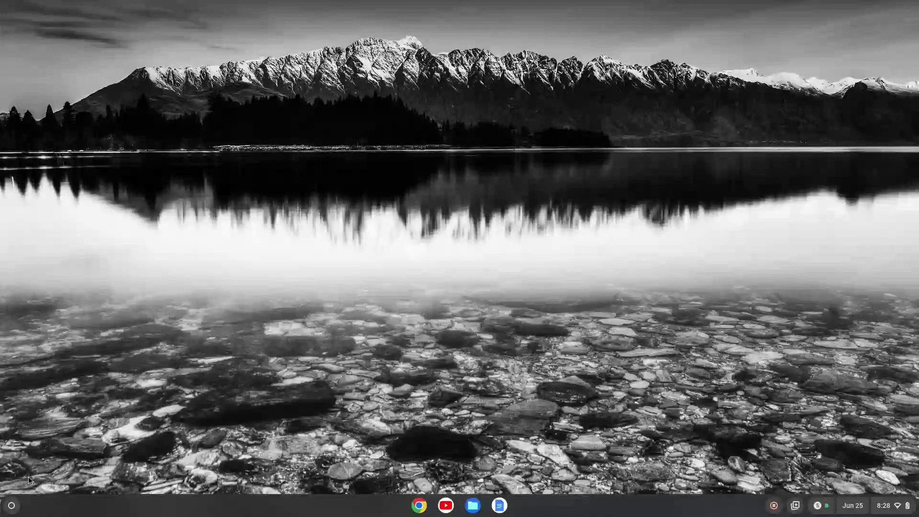
# Open the ChromeOS app launcher from the bottom-left of the shelf.
pyautogui.click(12, 506)
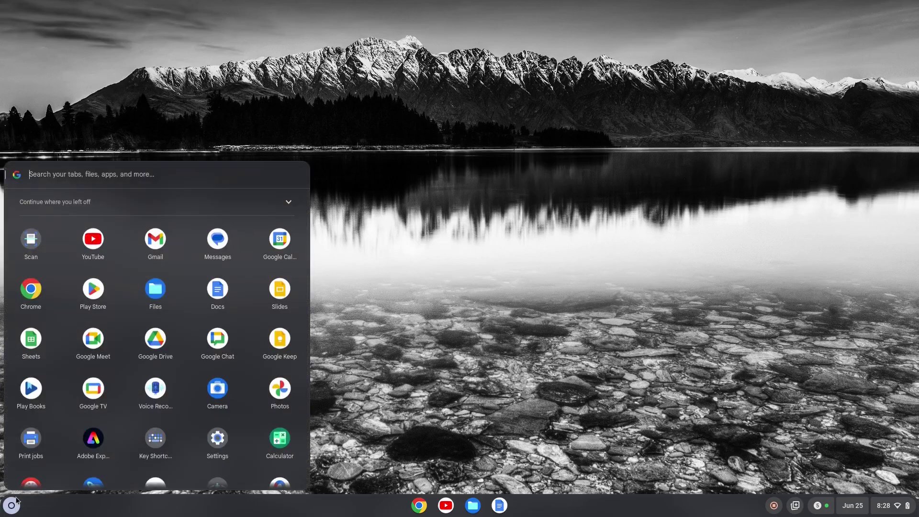
# Open Settings on the About ChromeOS page showing version 126.0.6478.132.
pyautogui.click(218, 438)
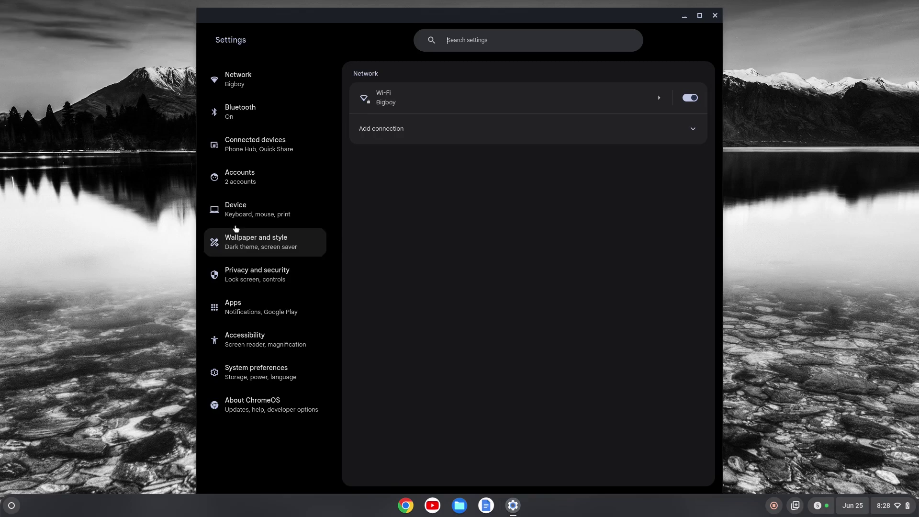
pyautogui.click(260, 414)
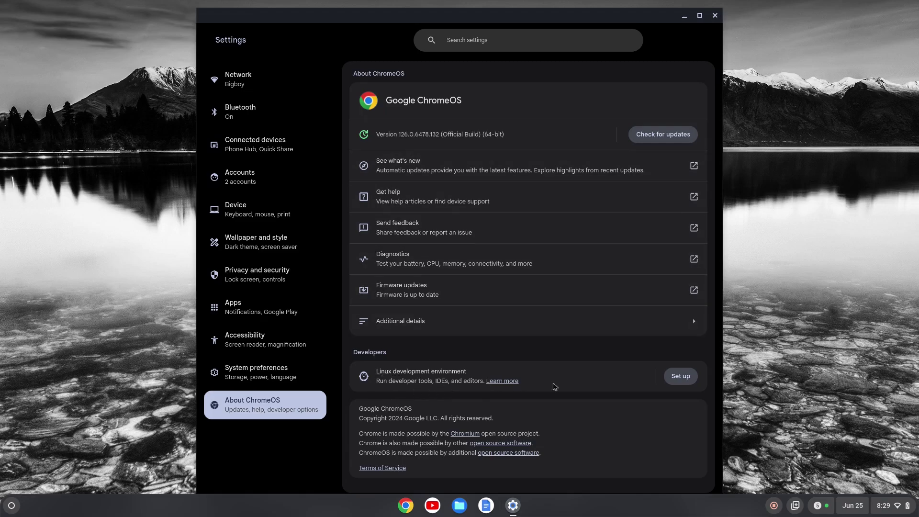
# Install the Linux development environment, keeping the Recommended 10.0 GB disk size.
pyautogui.click(684, 377)
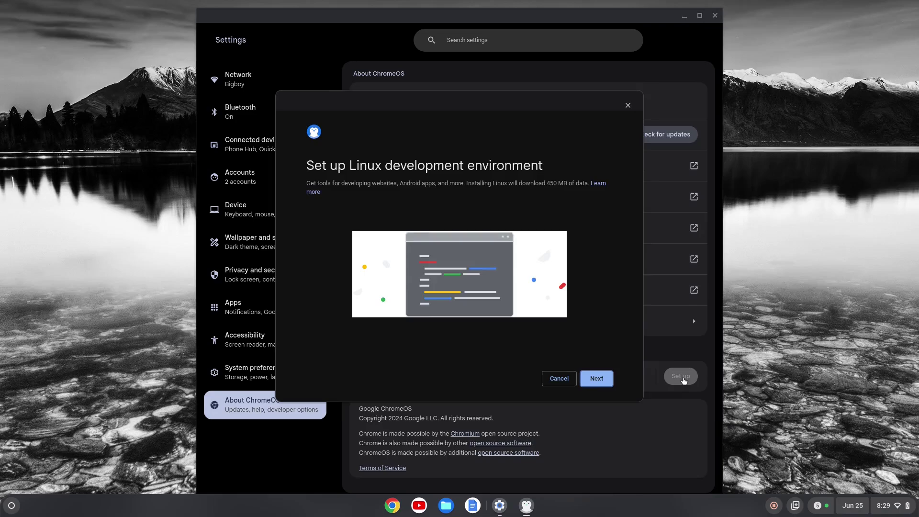
pyautogui.click(597, 379)
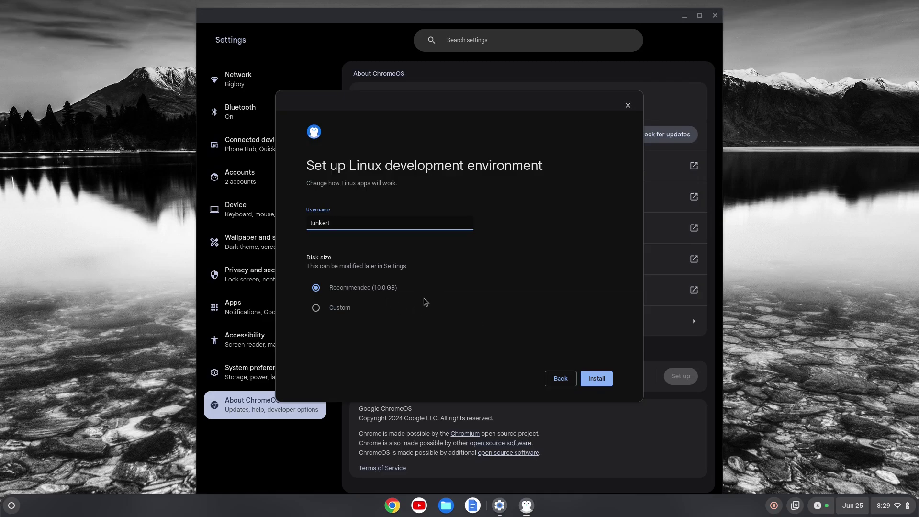
pyautogui.click(317, 310)
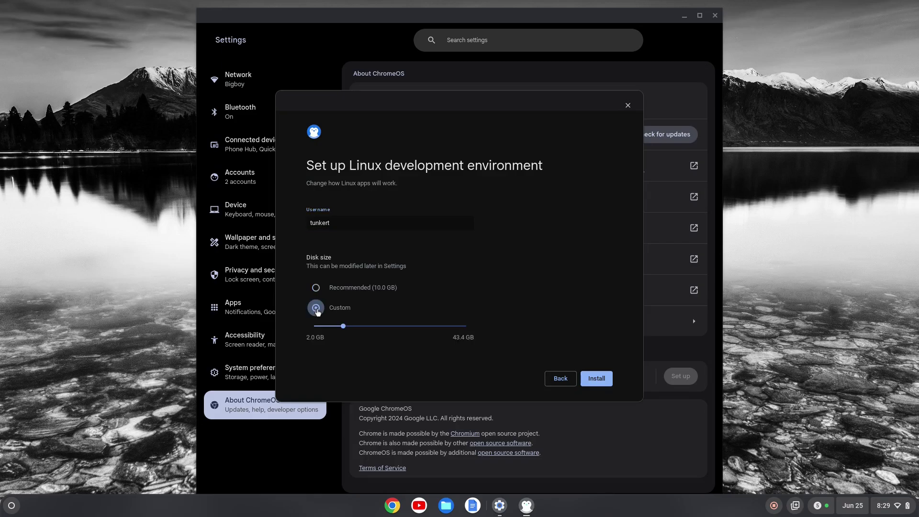
pyautogui.moveTo(345, 331)
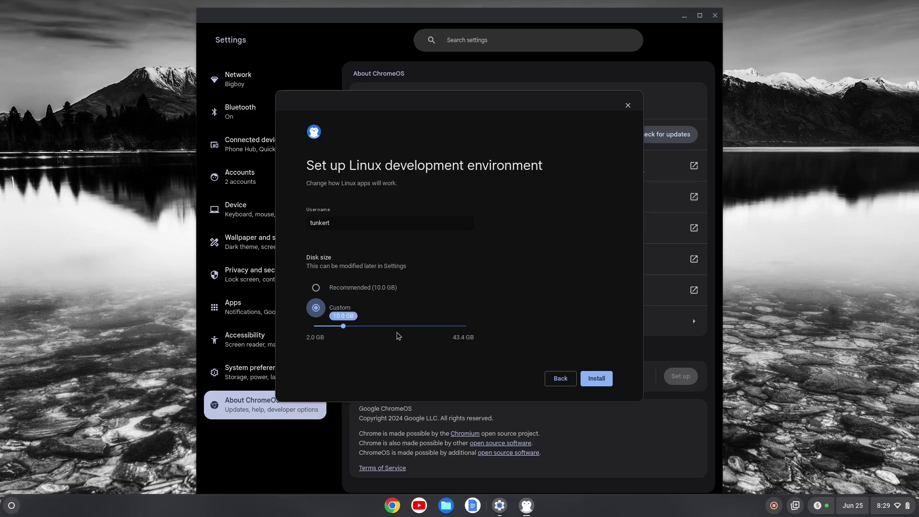
pyautogui.click(323, 288)
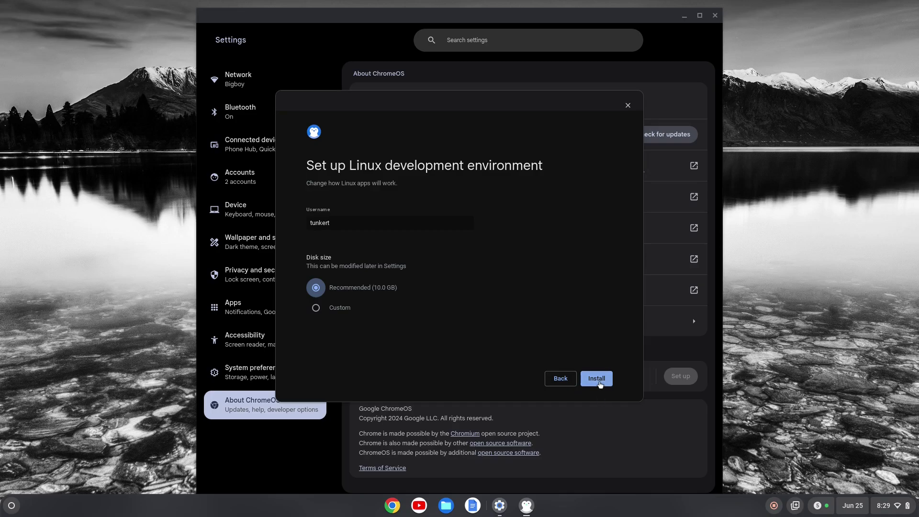
pyautogui.click(596, 379)
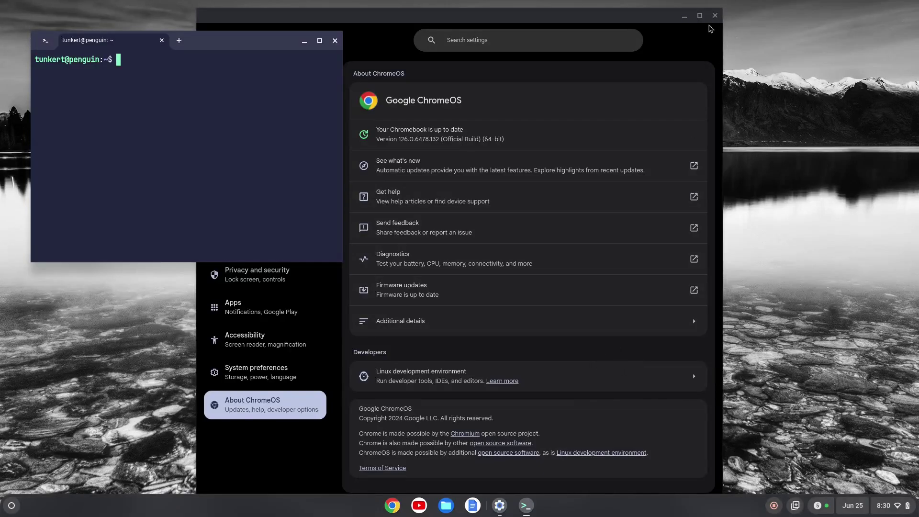
# Close Settings and run sudo apt update && sudo apt upgrade -y in Terminal.
pyautogui.click(715, 15)
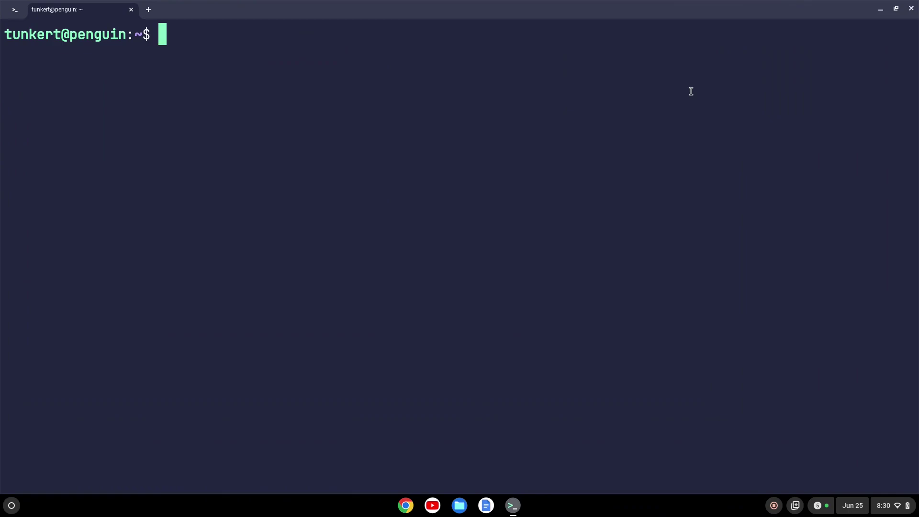
pyautogui.write('sudo apt ')
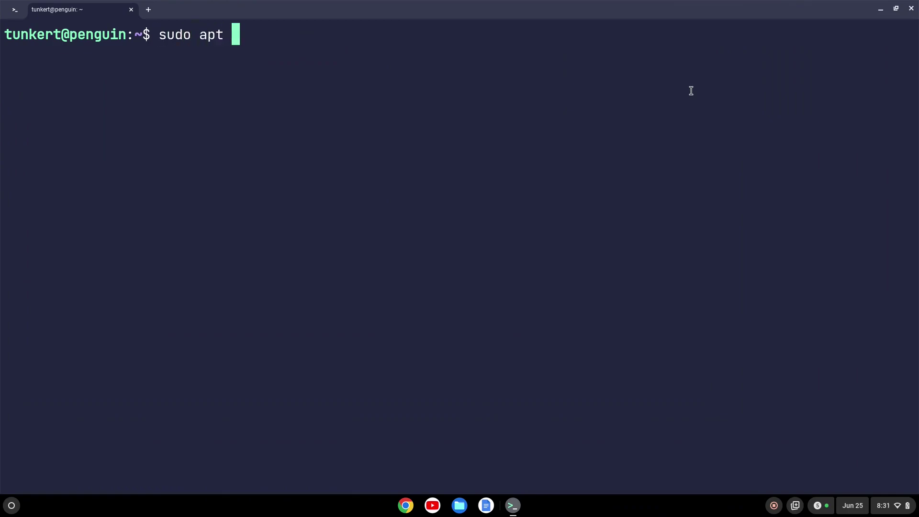
pyautogui.write('update &&')
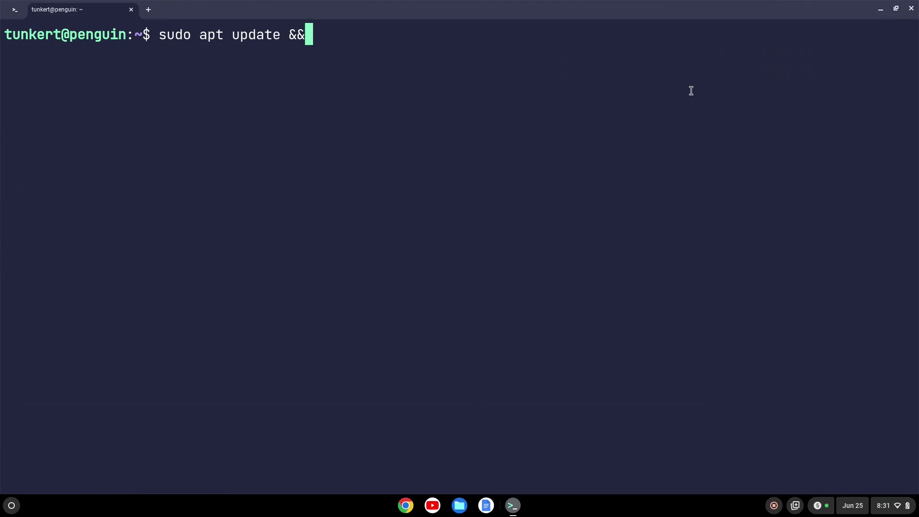
pyautogui.write(' sudo ')
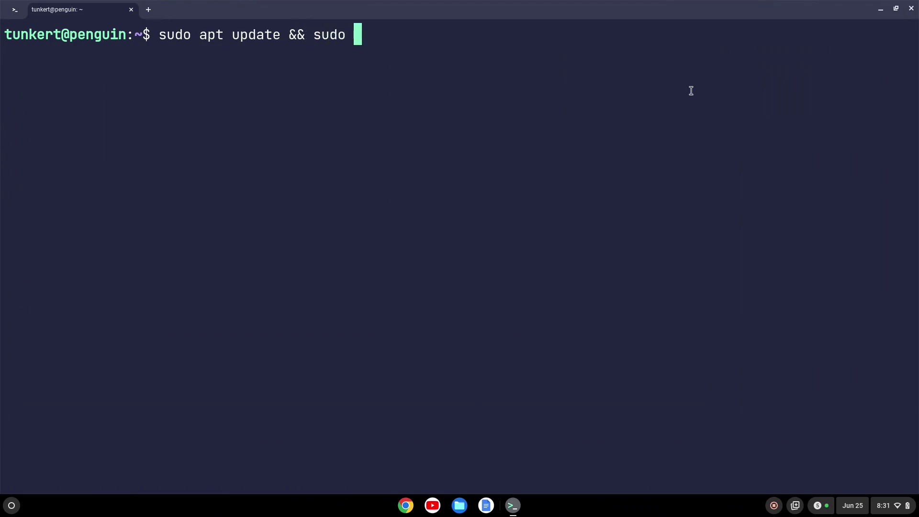
pyautogui.write('apt upgrade -y')
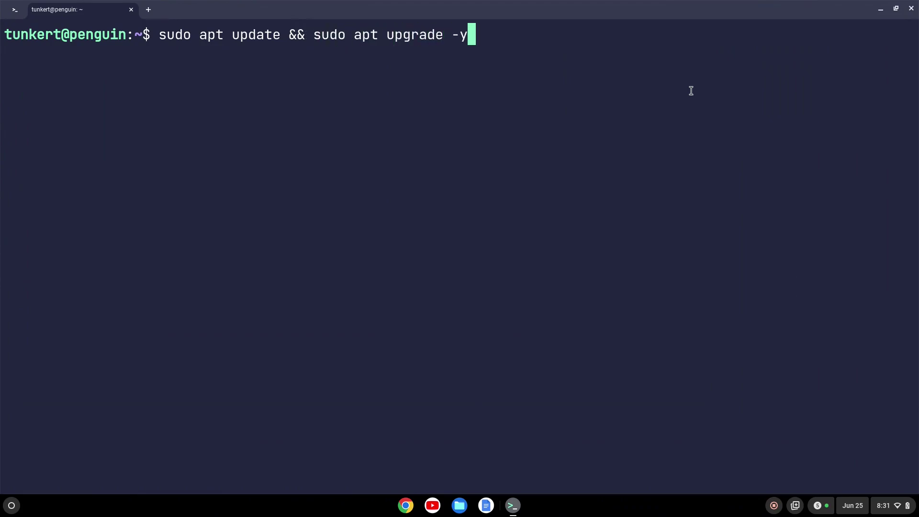
pyautogui.press('Return')
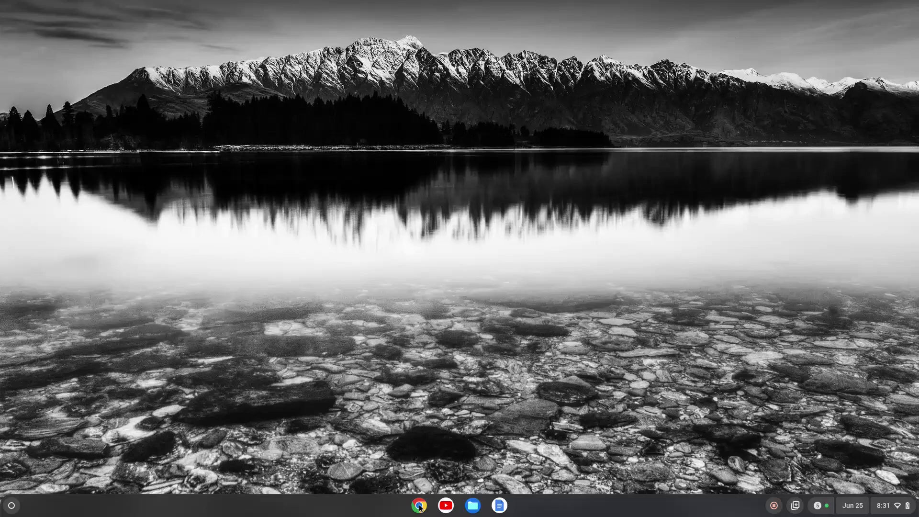
# Open Chrome and search Google for 'pulsar edit' without the autocompleted suggestion.
pyautogui.click(419, 506)
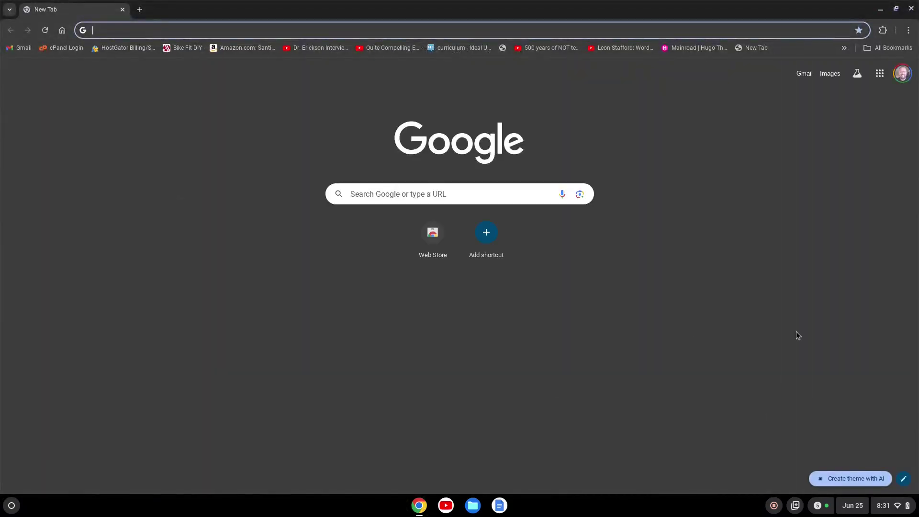
pyautogui.write('puls')
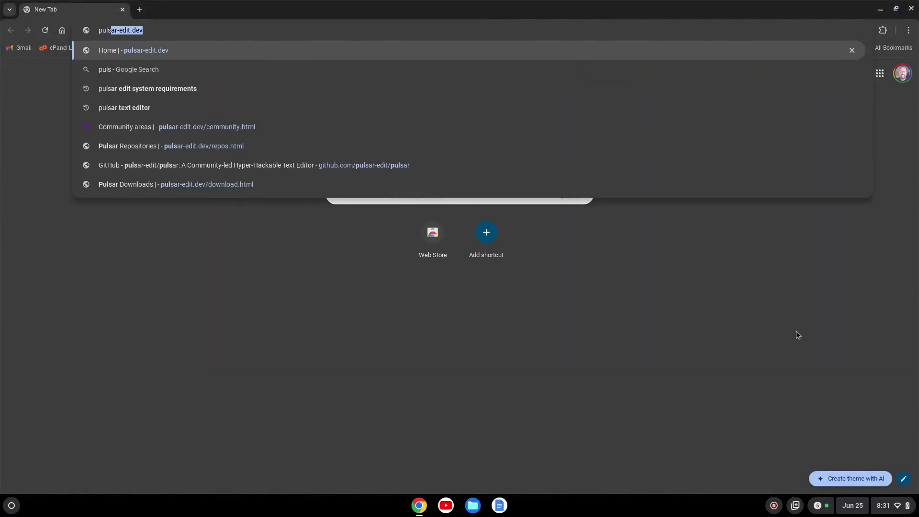
pyautogui.write('ar edit')
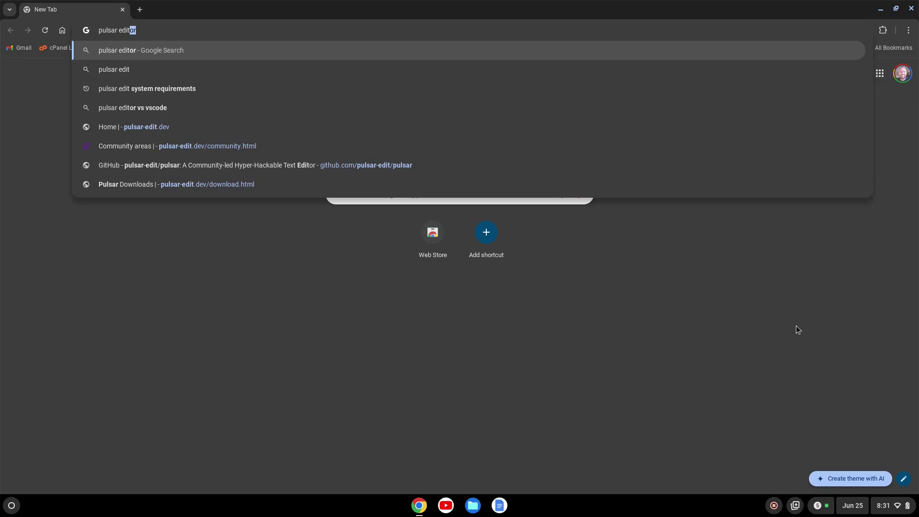
pyautogui.press('Delete')
pyautogui.press('Return')
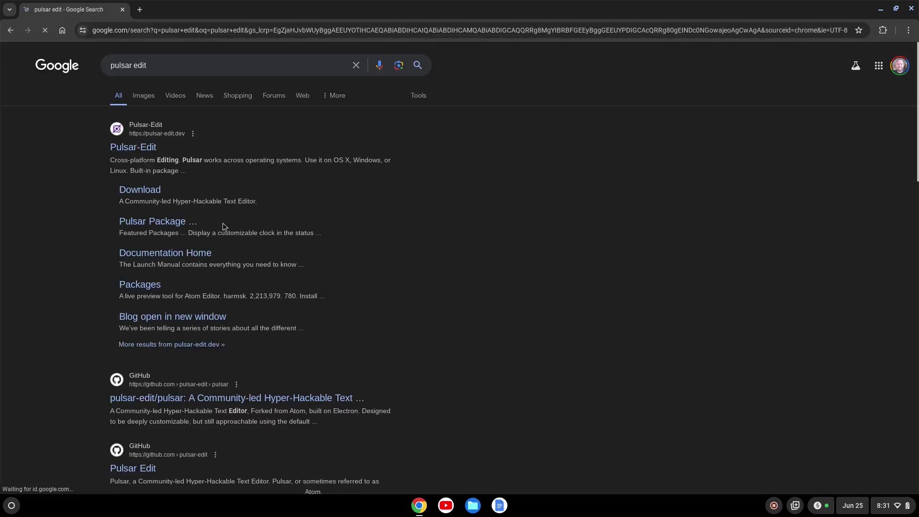
# Download Linux.pulsar_1.118.0_amd64.deb, the x86_64 Linux release, from the Pulsar-Edit site.
pyautogui.click(135, 148)
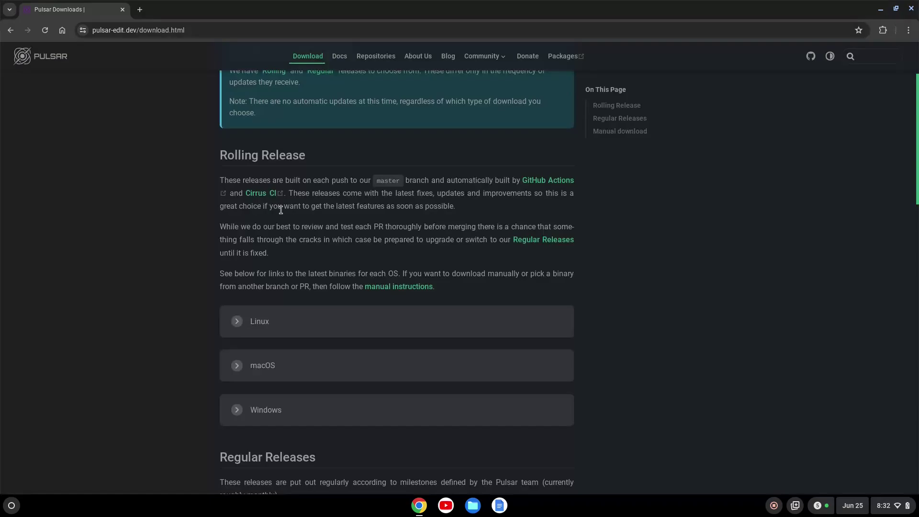
pyautogui.scroll(-4, 168, 277)
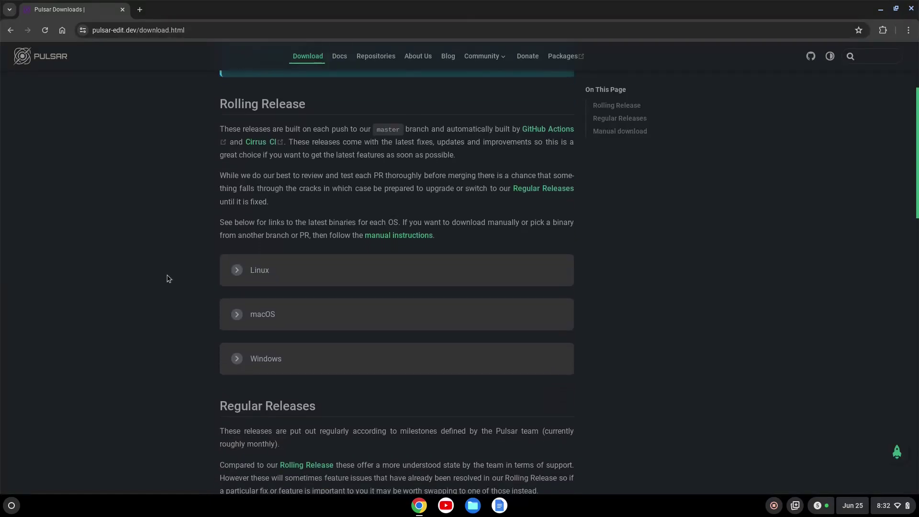
pyautogui.scroll(-3, 188, 289)
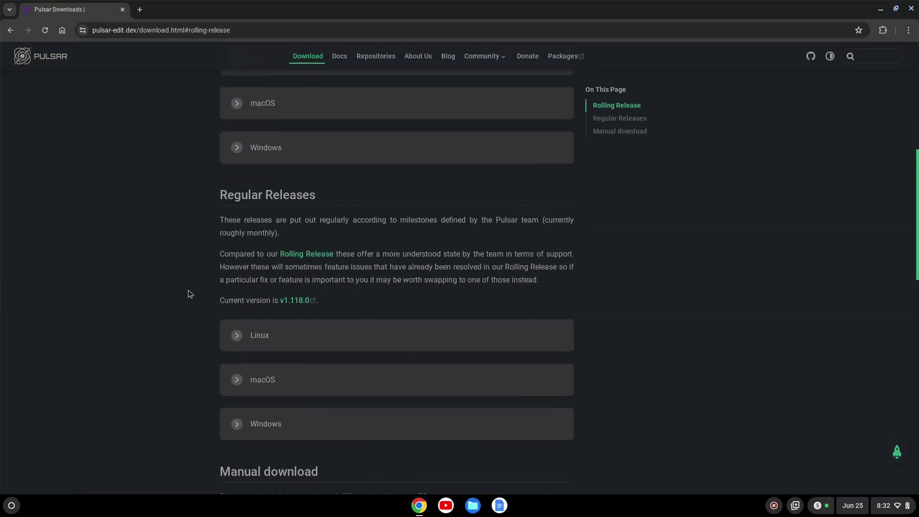
pyautogui.click(237, 295)
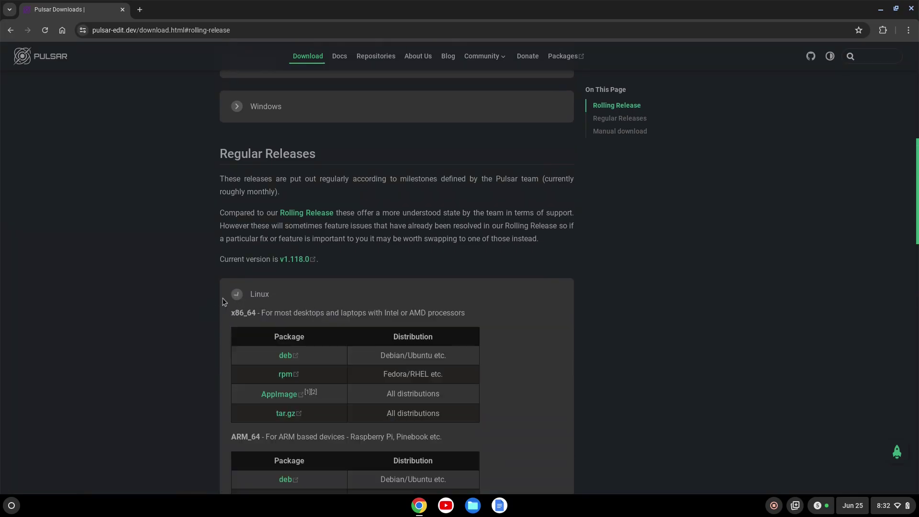
pyautogui.scroll(-1, 173, 302)
pyautogui.scroll(-2, 172, 304)
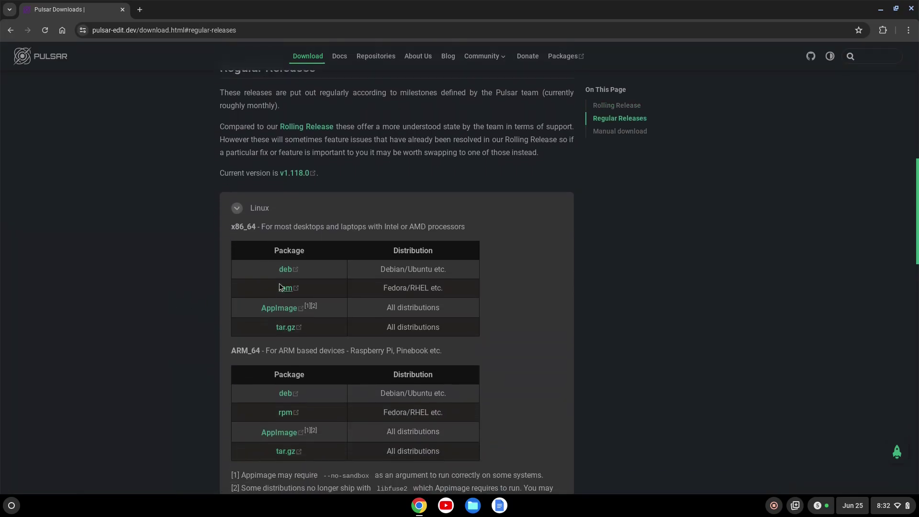
pyautogui.click(286, 269)
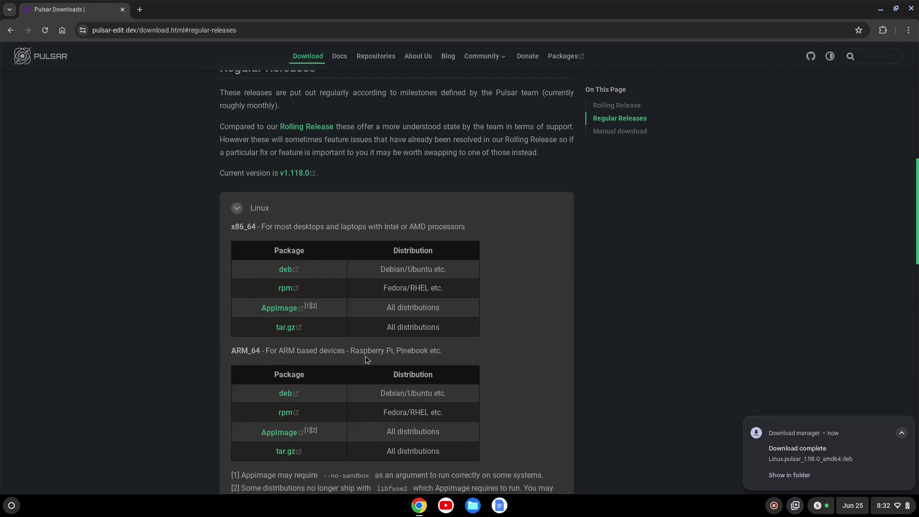
# Open Linux.pulsar_1.118.0_amd64.deb from Downloads and confirm installing it with Linux.
pyautogui.click(785, 476)
pyautogui.press('Return')
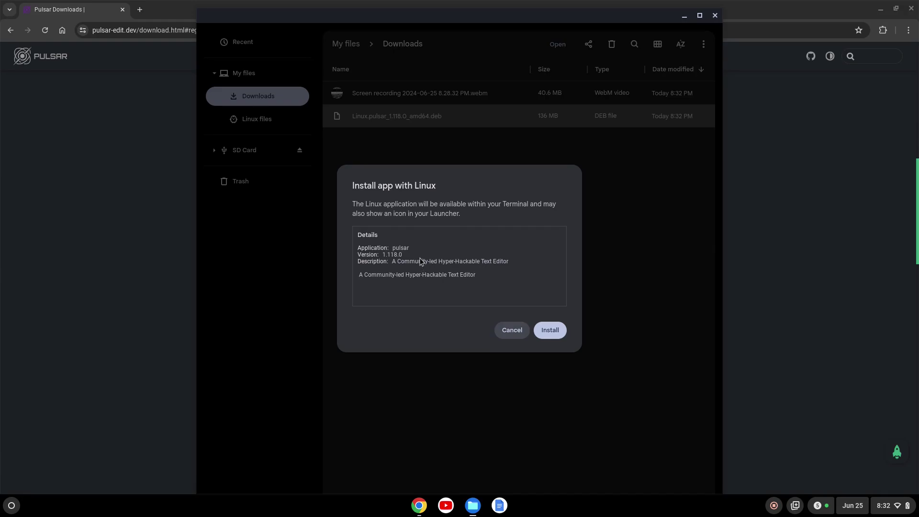
pyautogui.press('Return')
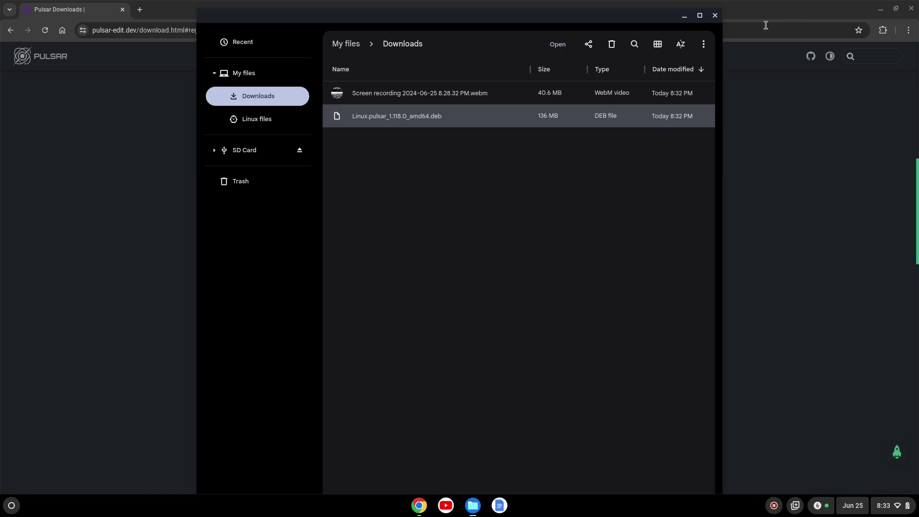
# Close Files and Chrome, pin Pulsar from the Linux apps folder, and launch it from the shelf.
pyautogui.click(715, 17)
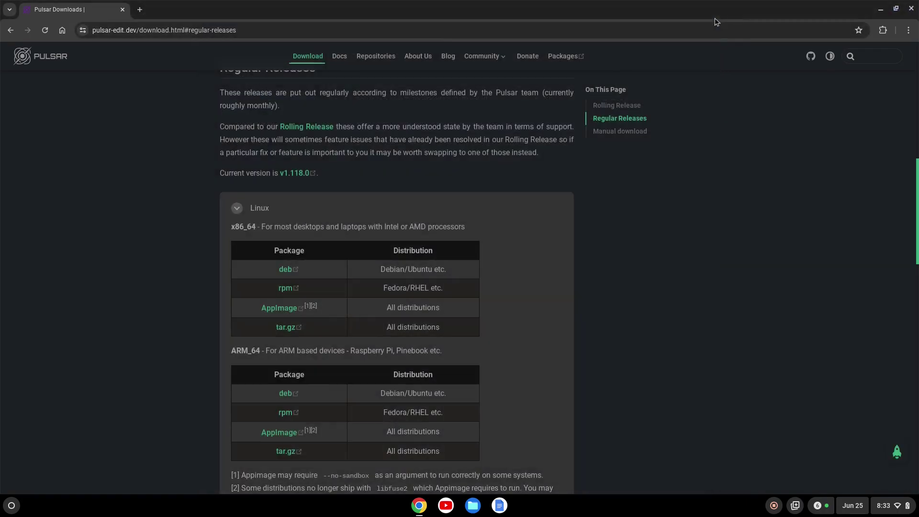
pyautogui.click(911, 9)
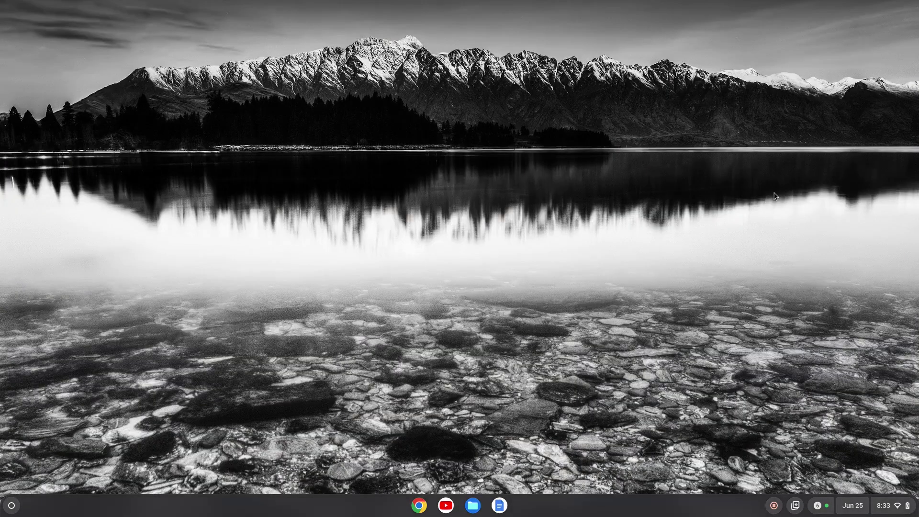
pyautogui.click(12, 505)
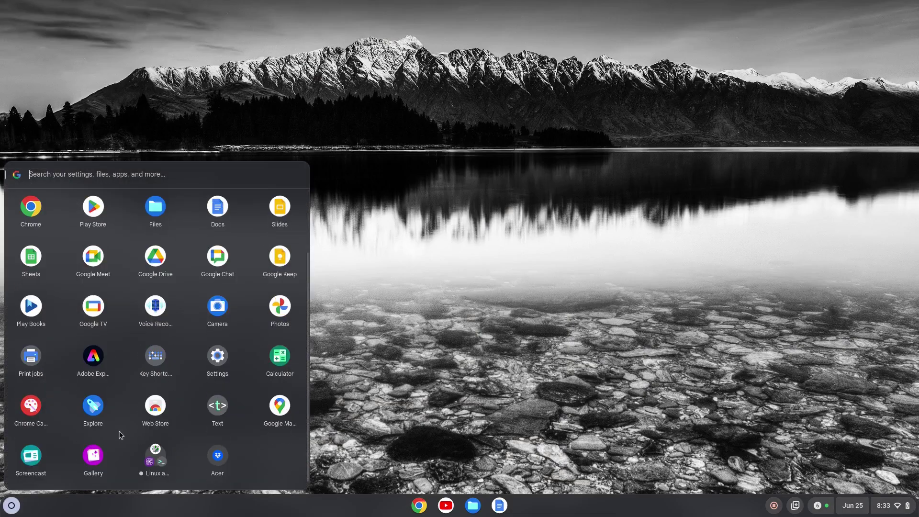
pyautogui.click(153, 459)
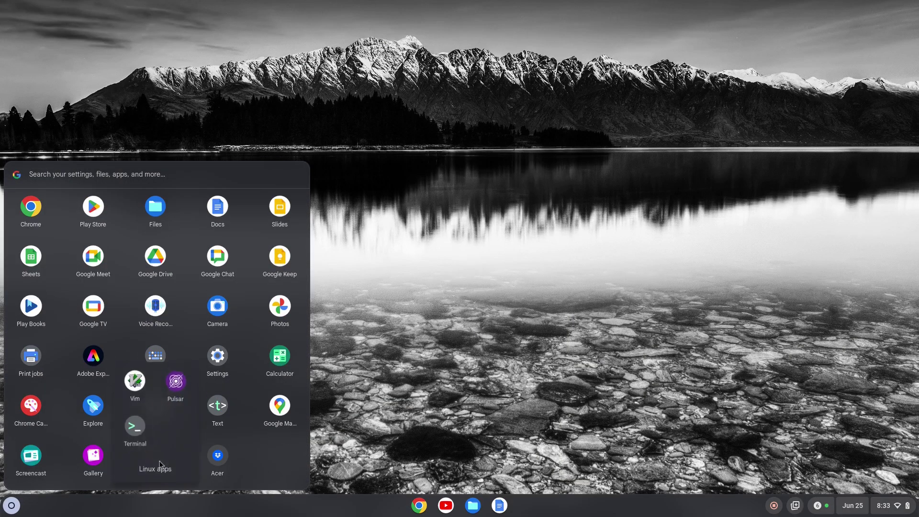
pyautogui.rightClick(182, 383)
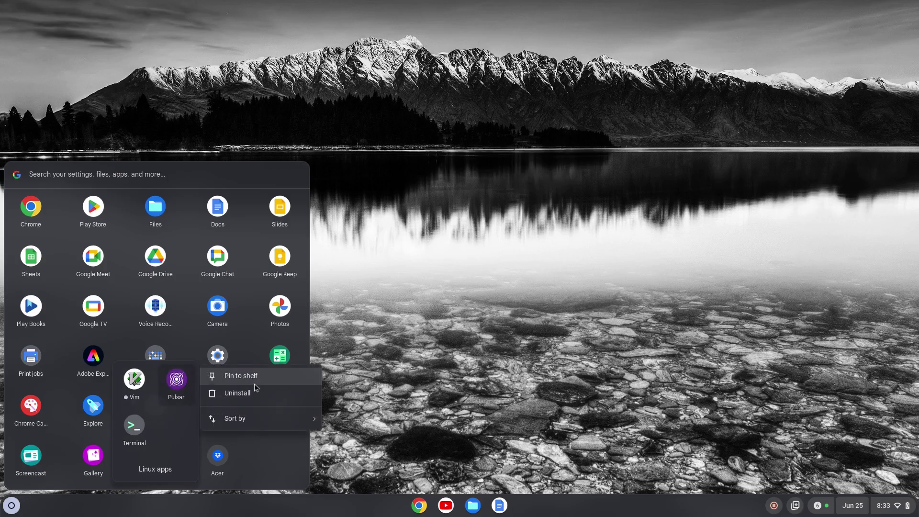
pyautogui.click(256, 388)
pyautogui.click(369, 502)
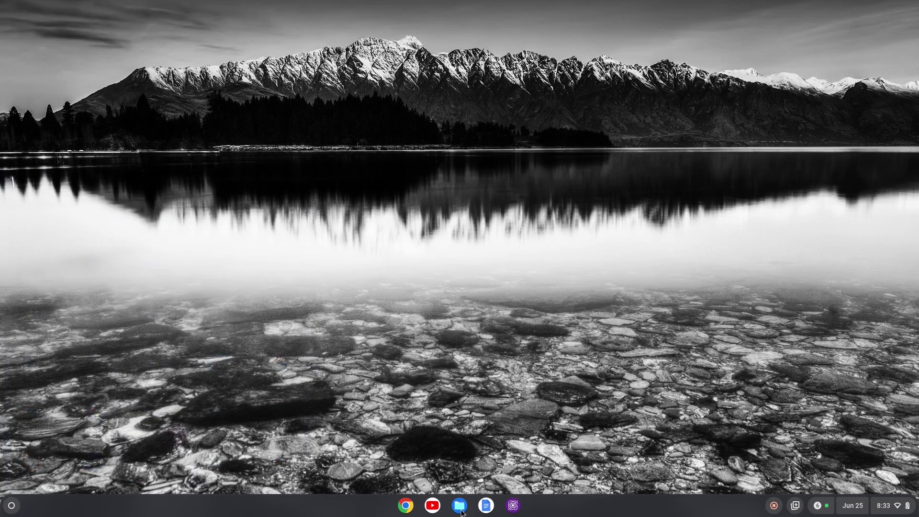
pyautogui.click(513, 508)
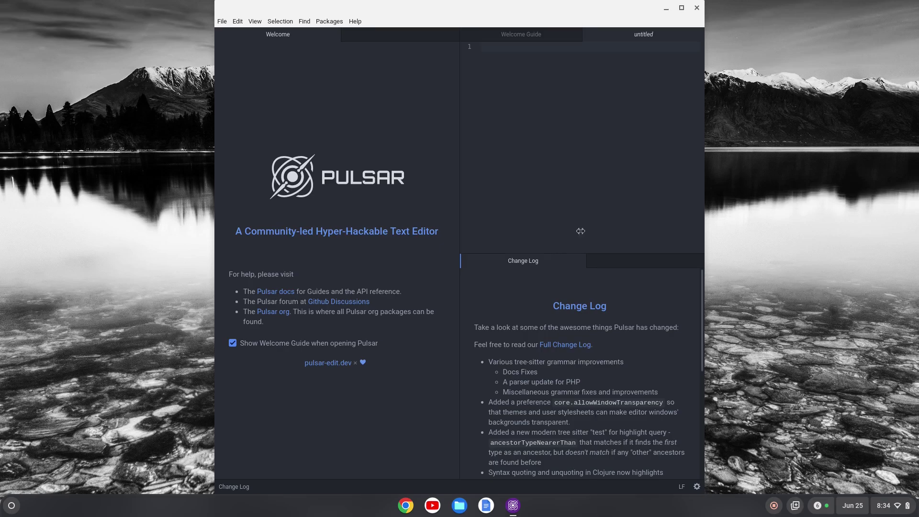
# Maximize the Pulsar editor window to fill the screen.
pyautogui.click(682, 8)
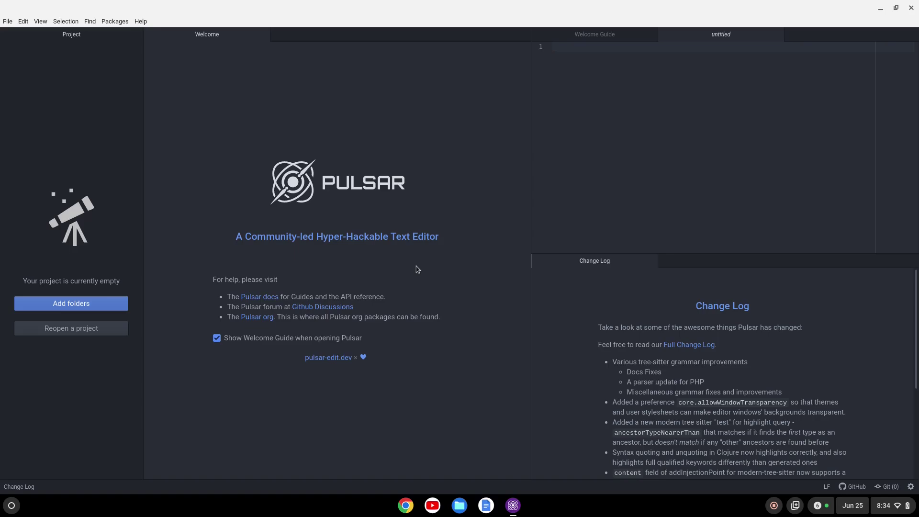